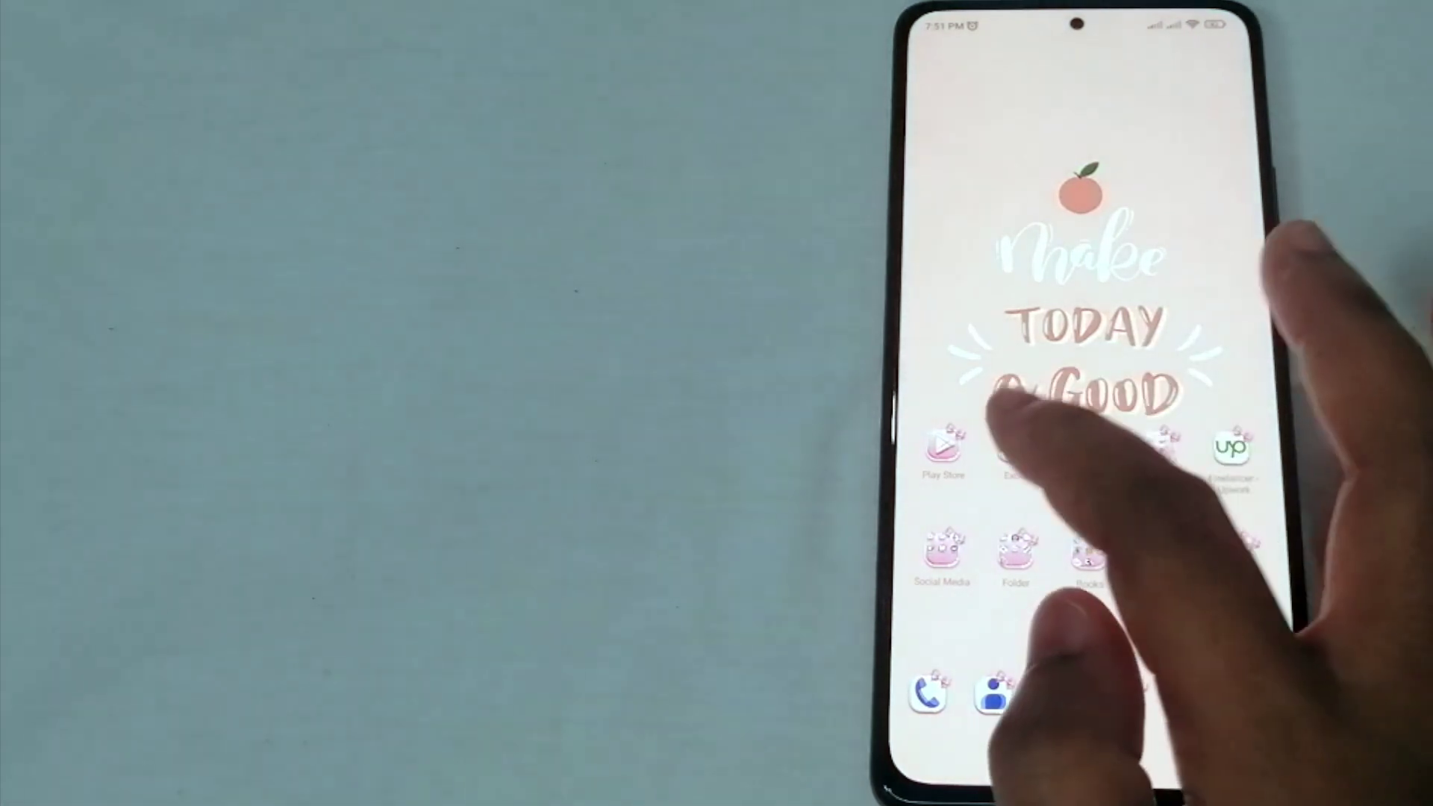
Launch Excel and open the Book (2) student grades workbook from Recent.
left_click(1012, 449)
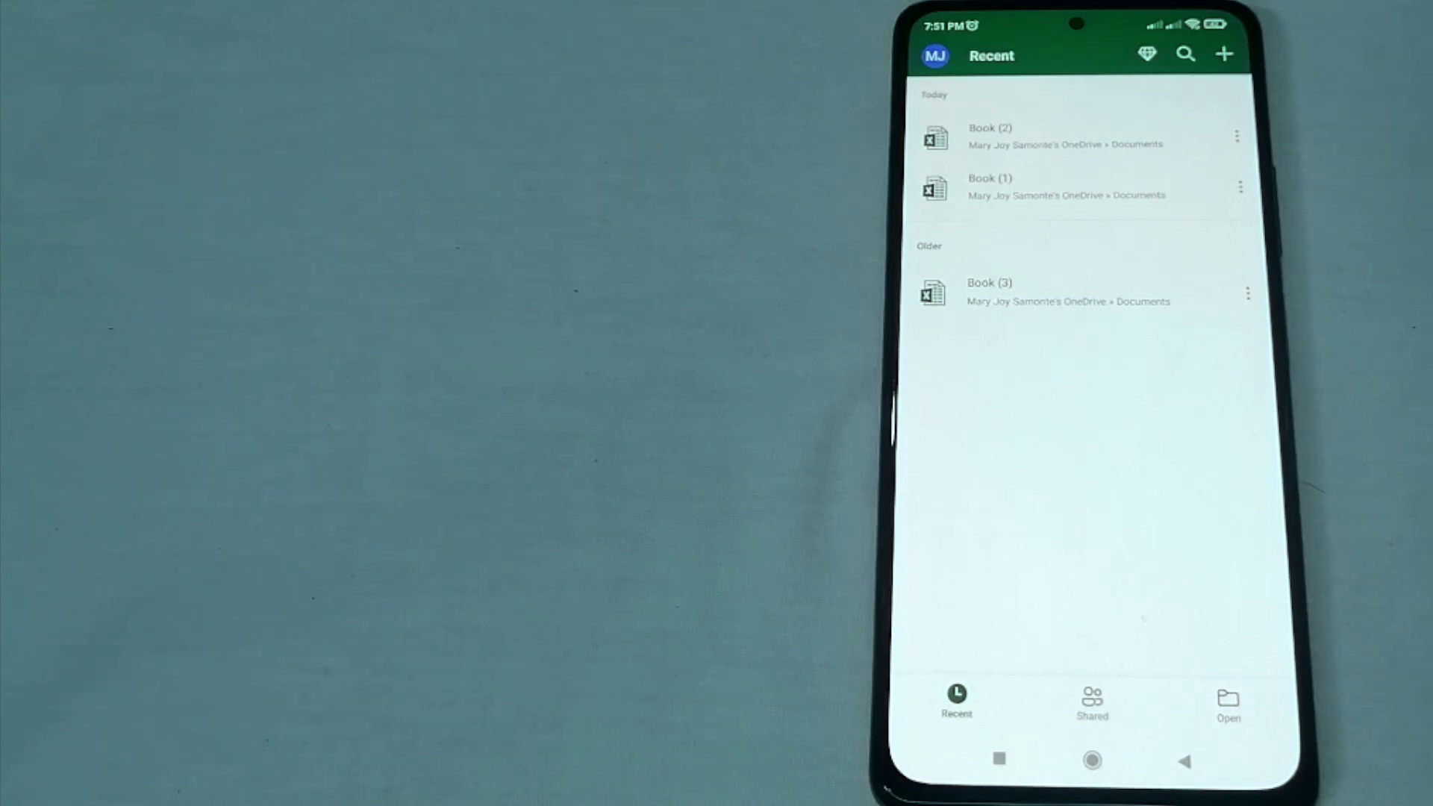
left_click(1065, 134)
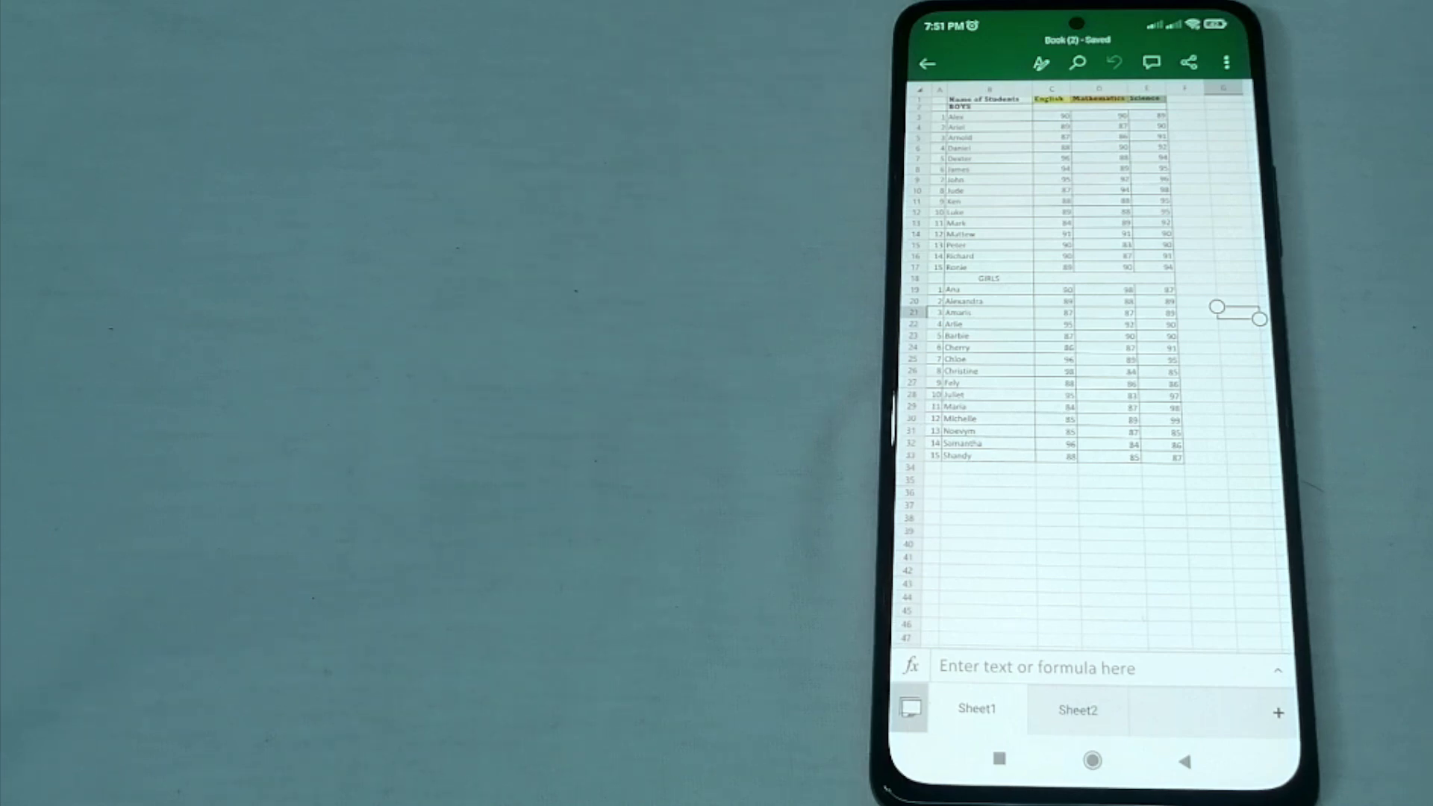
left_click(945, 464)
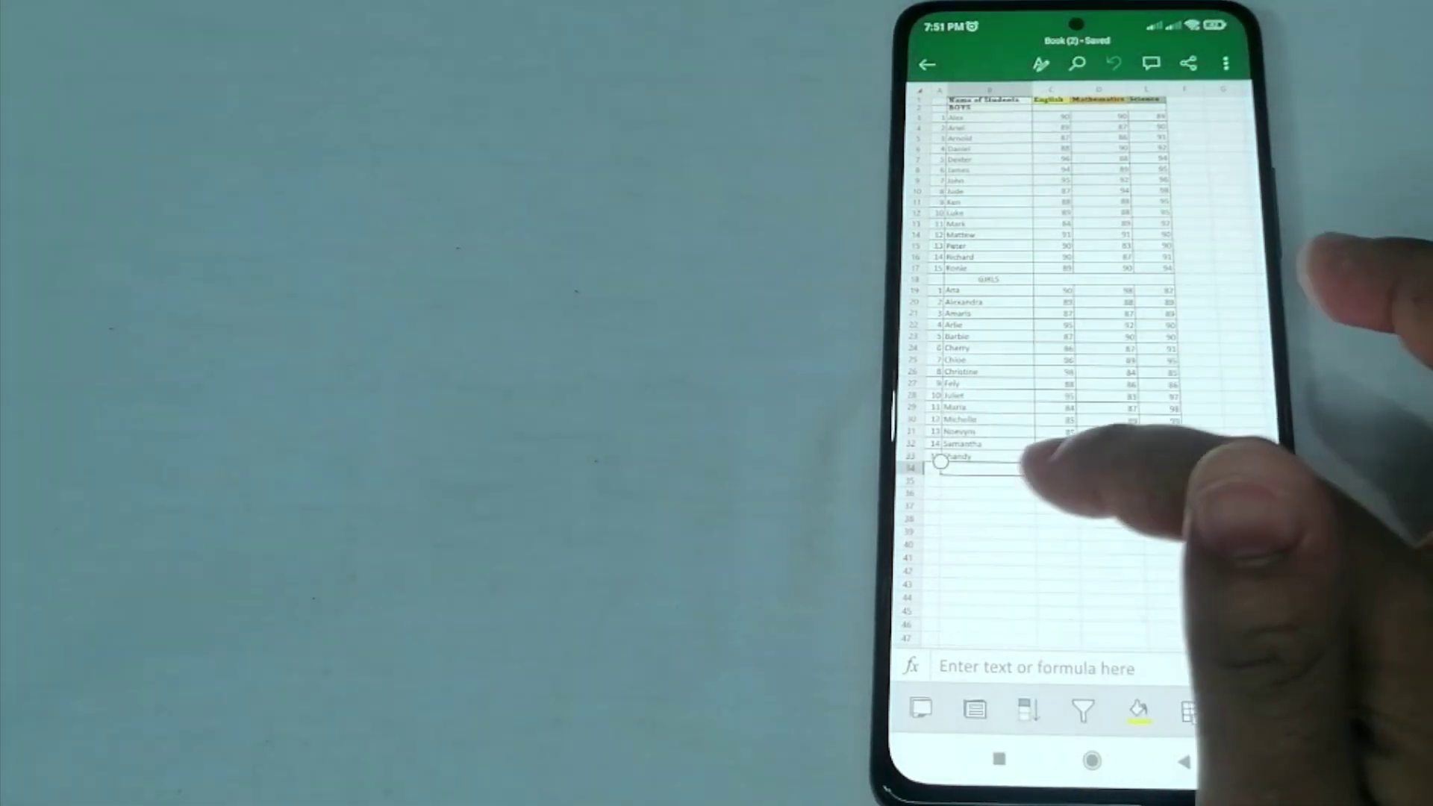
scroll(1097, 448, "down", 1)
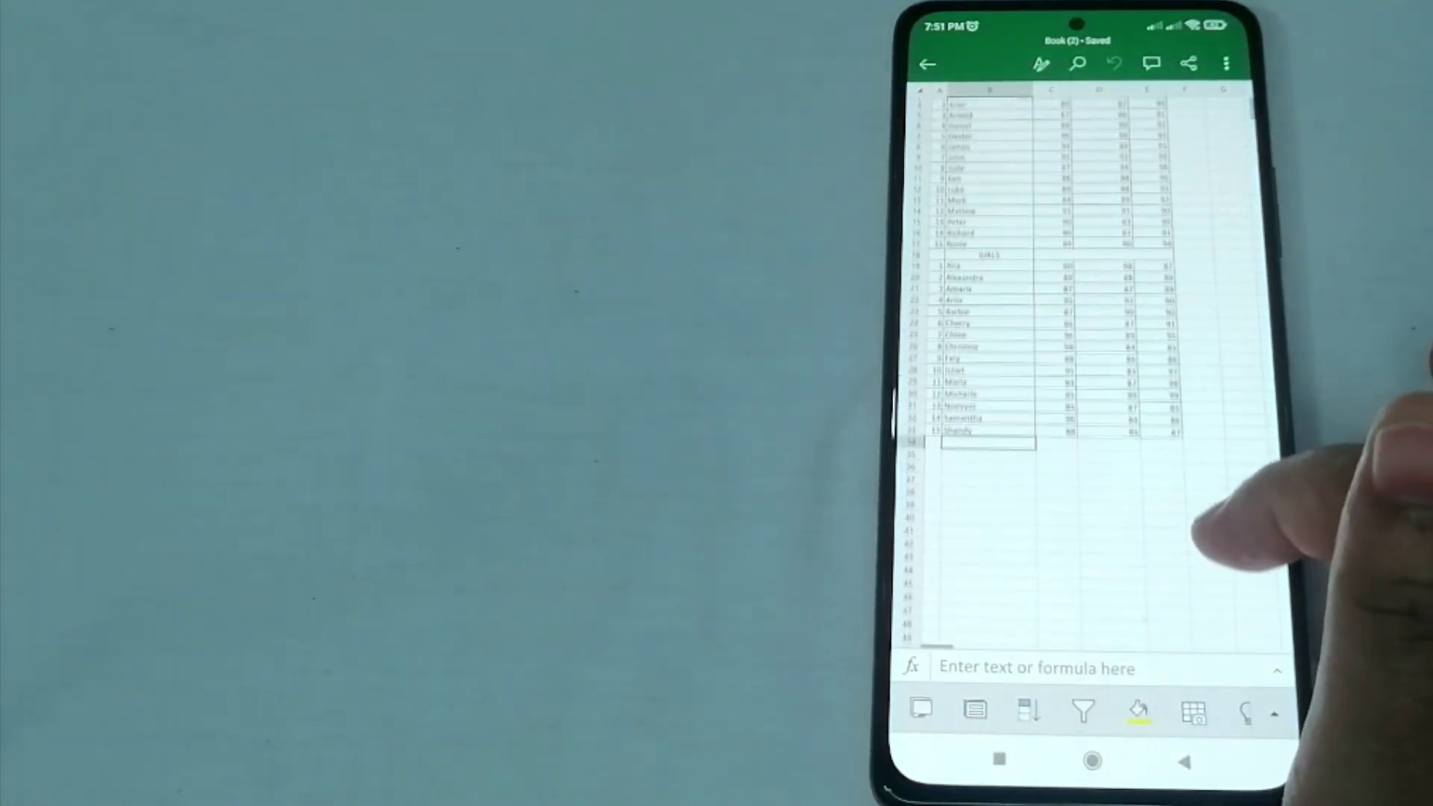
scroll(1120, 448, "down", 1)
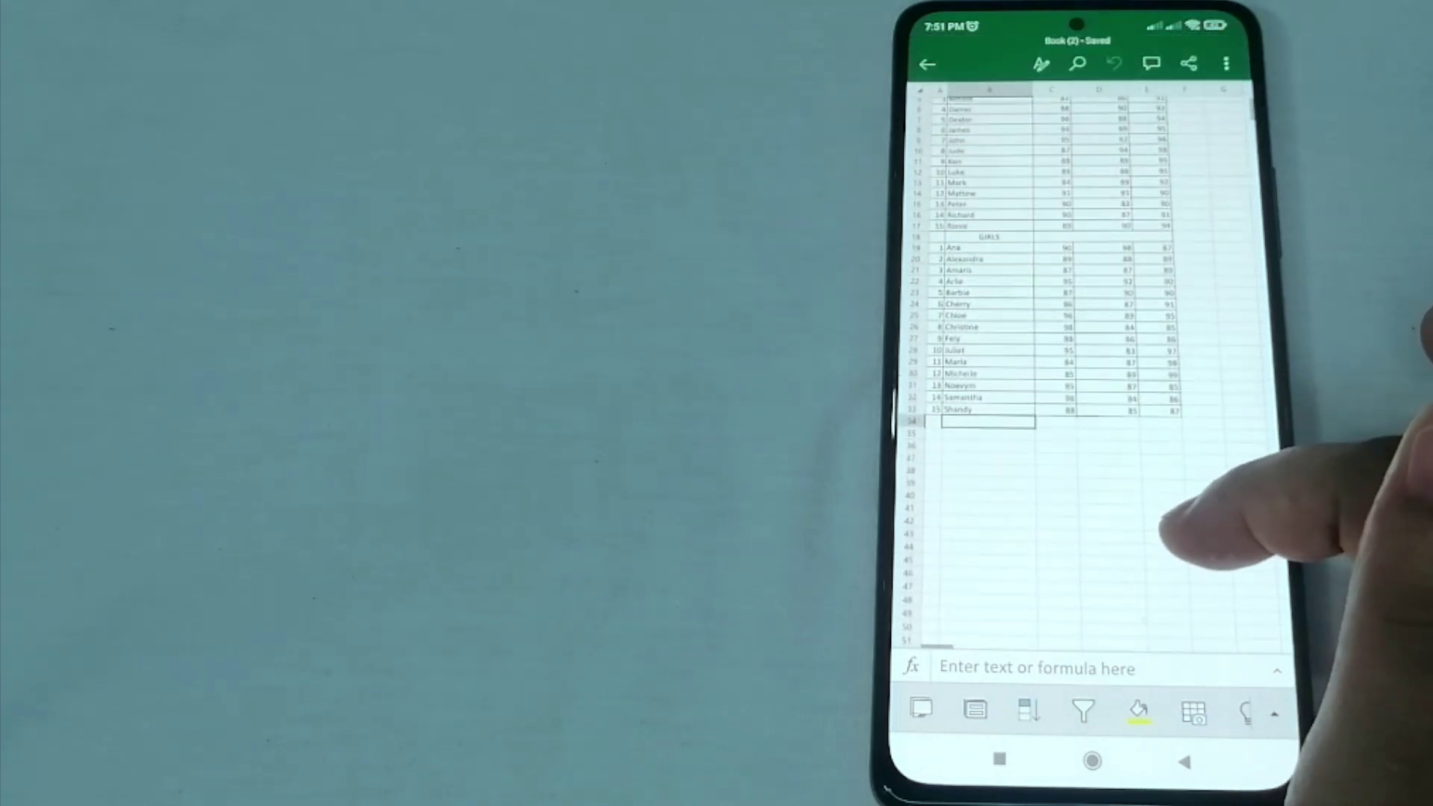
scroll(1119, 449, "up", 2)
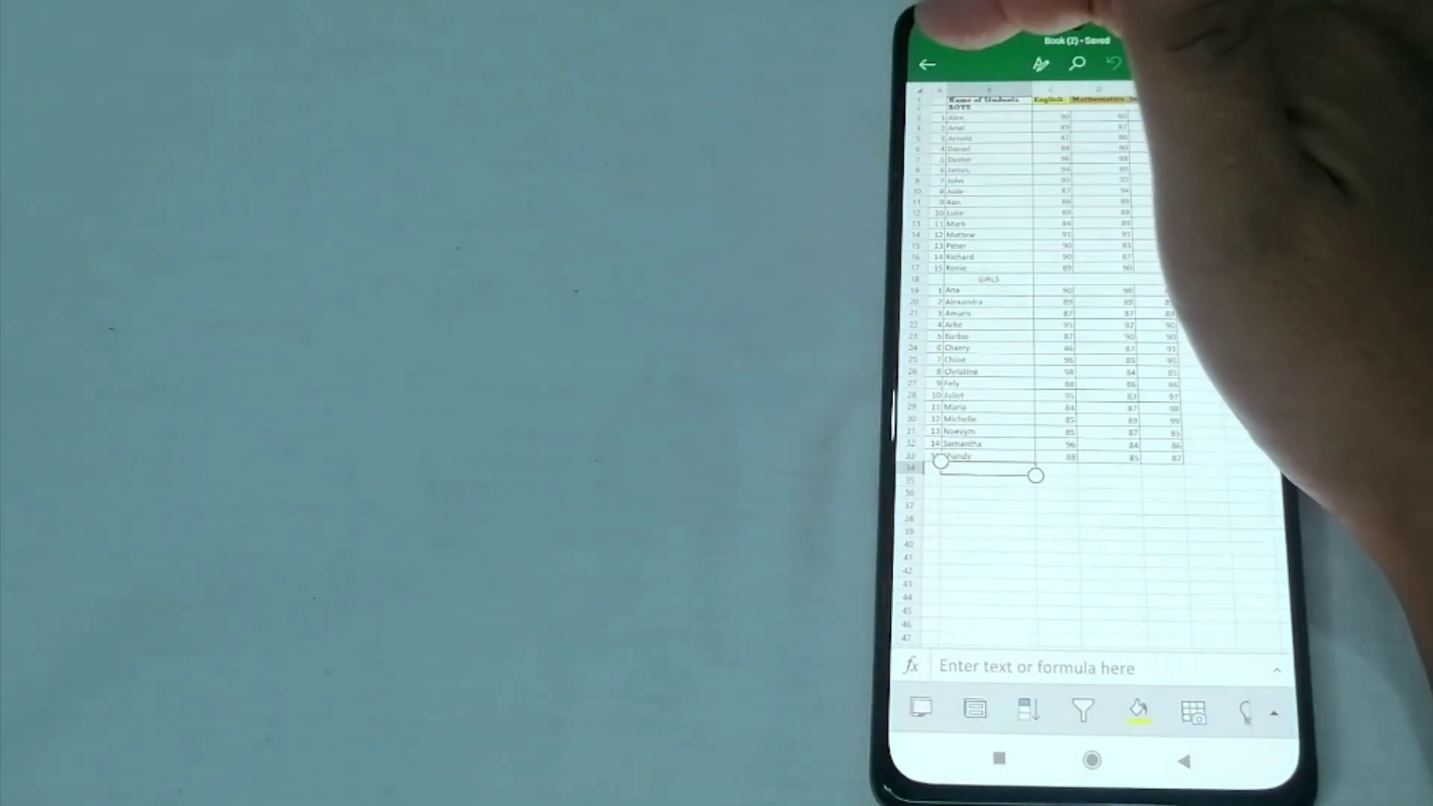
Freeze row 1 using View > Freeze Top Row, then scroll to confirm it stays fixed.
left_click(921, 101)
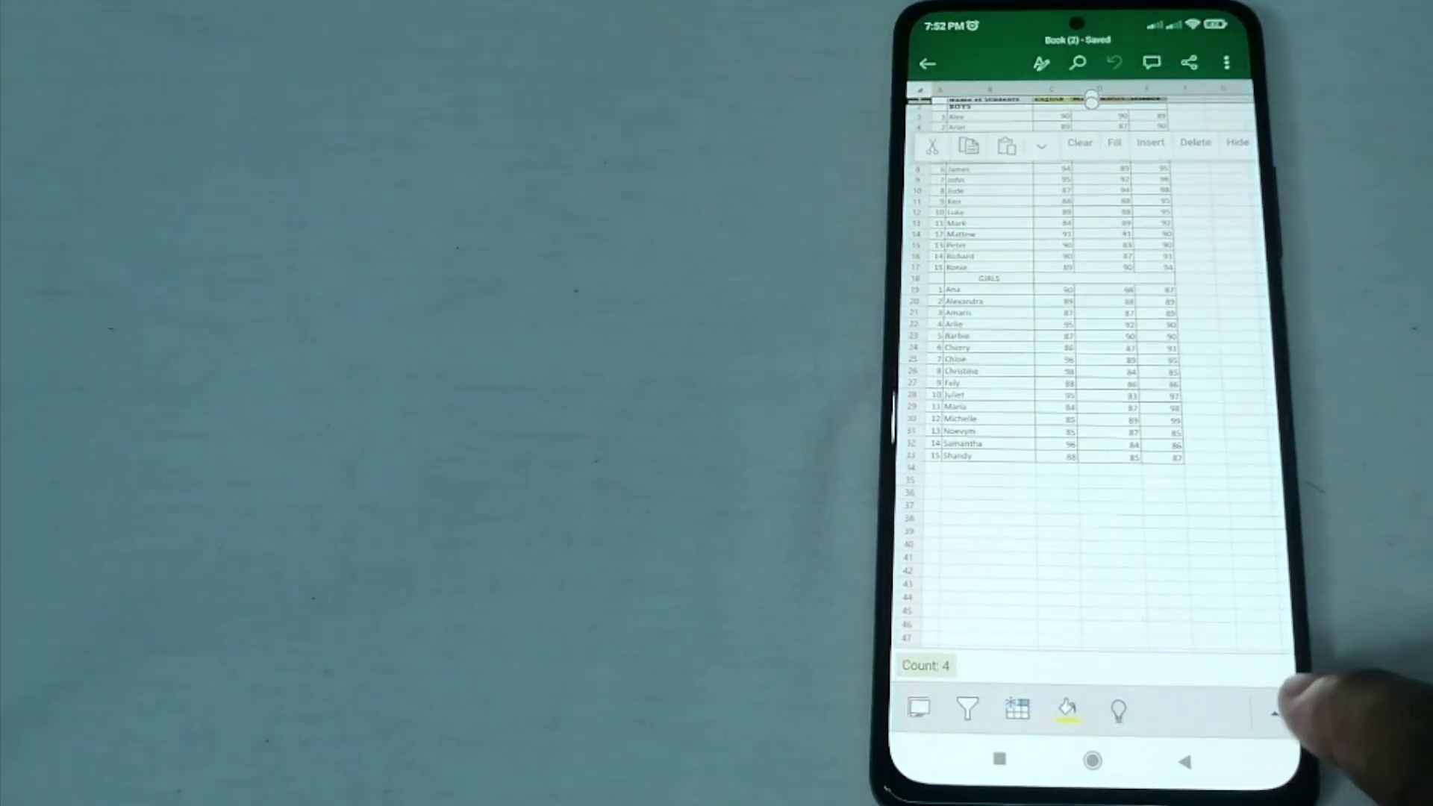
left_click(1274, 713)
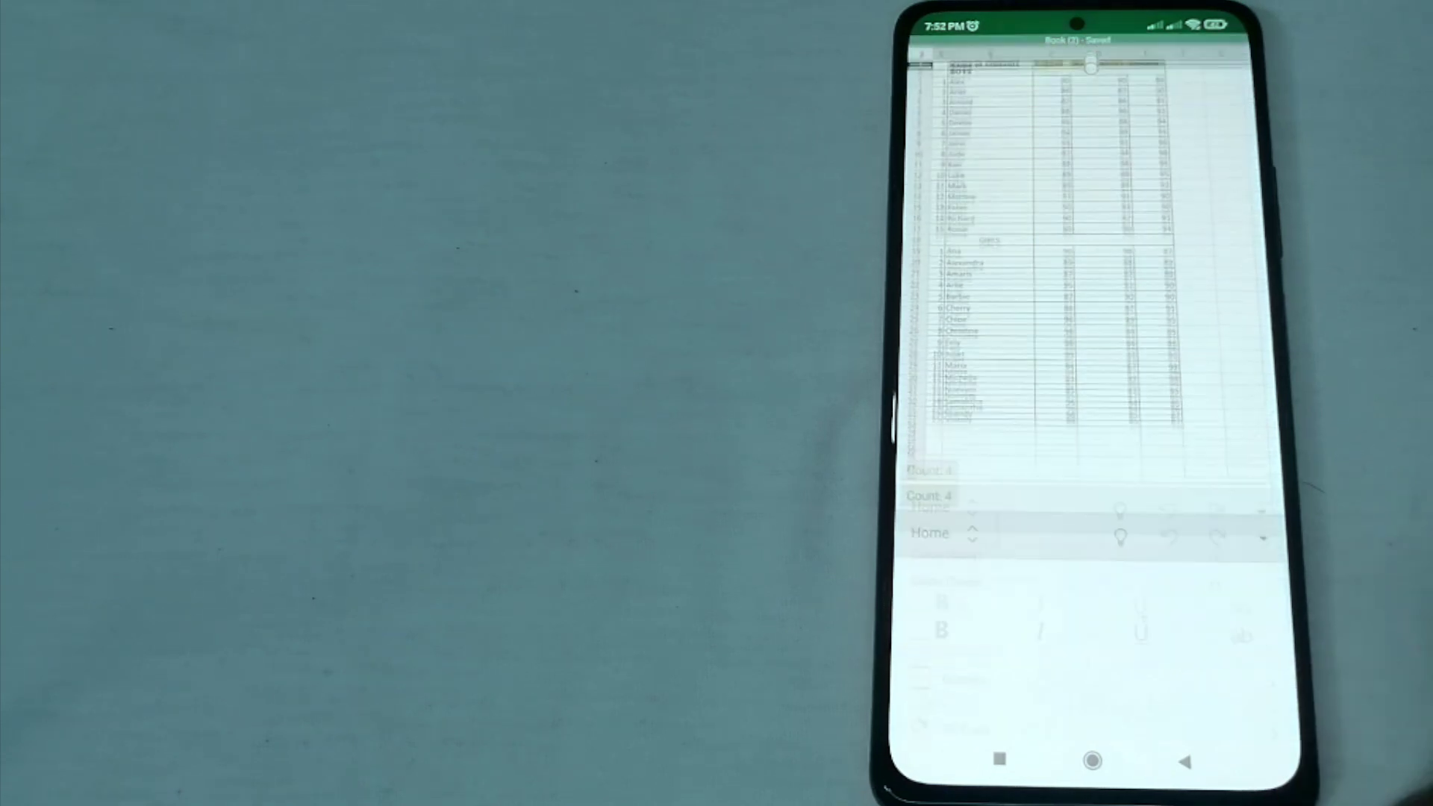
left_click(946, 443)
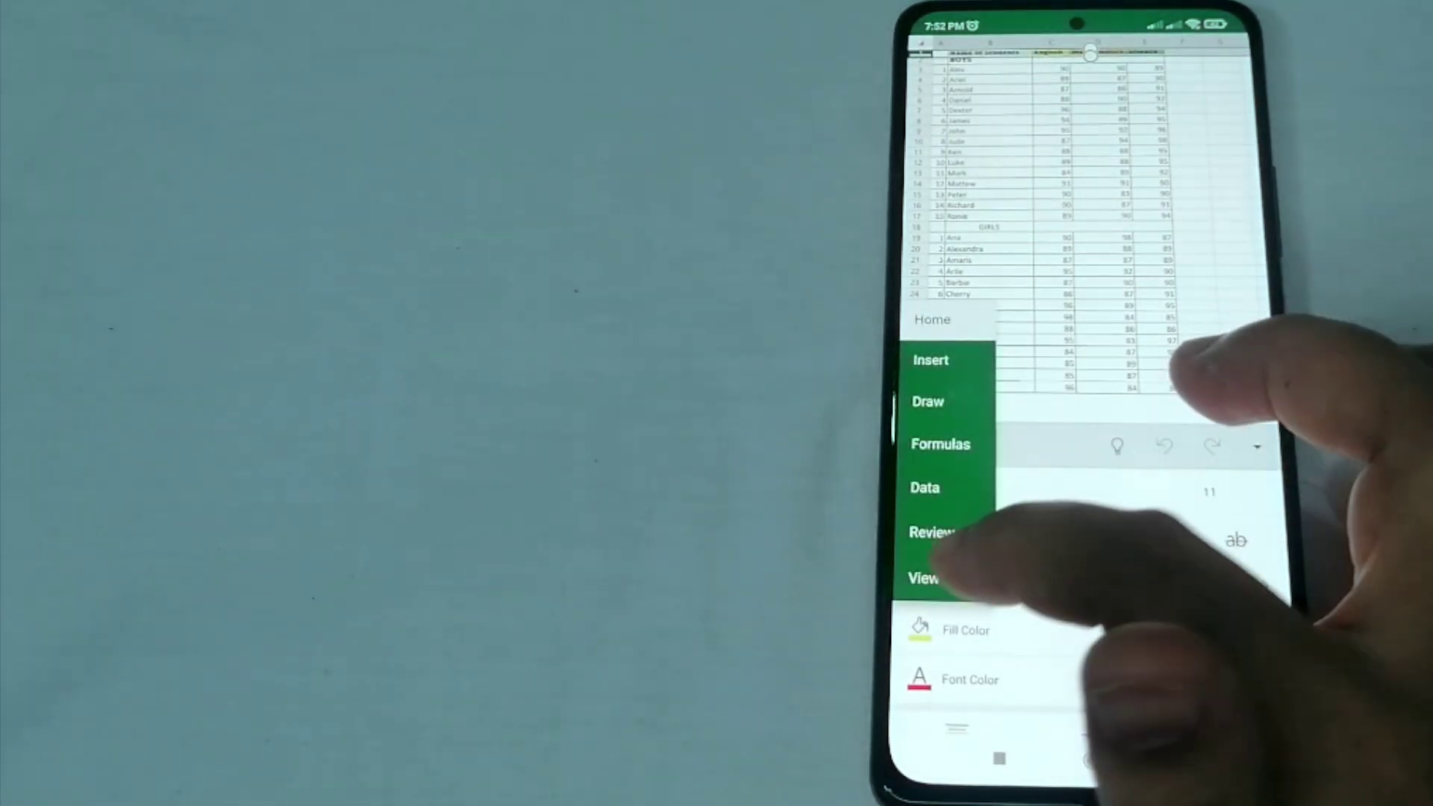
left_click(921, 576)
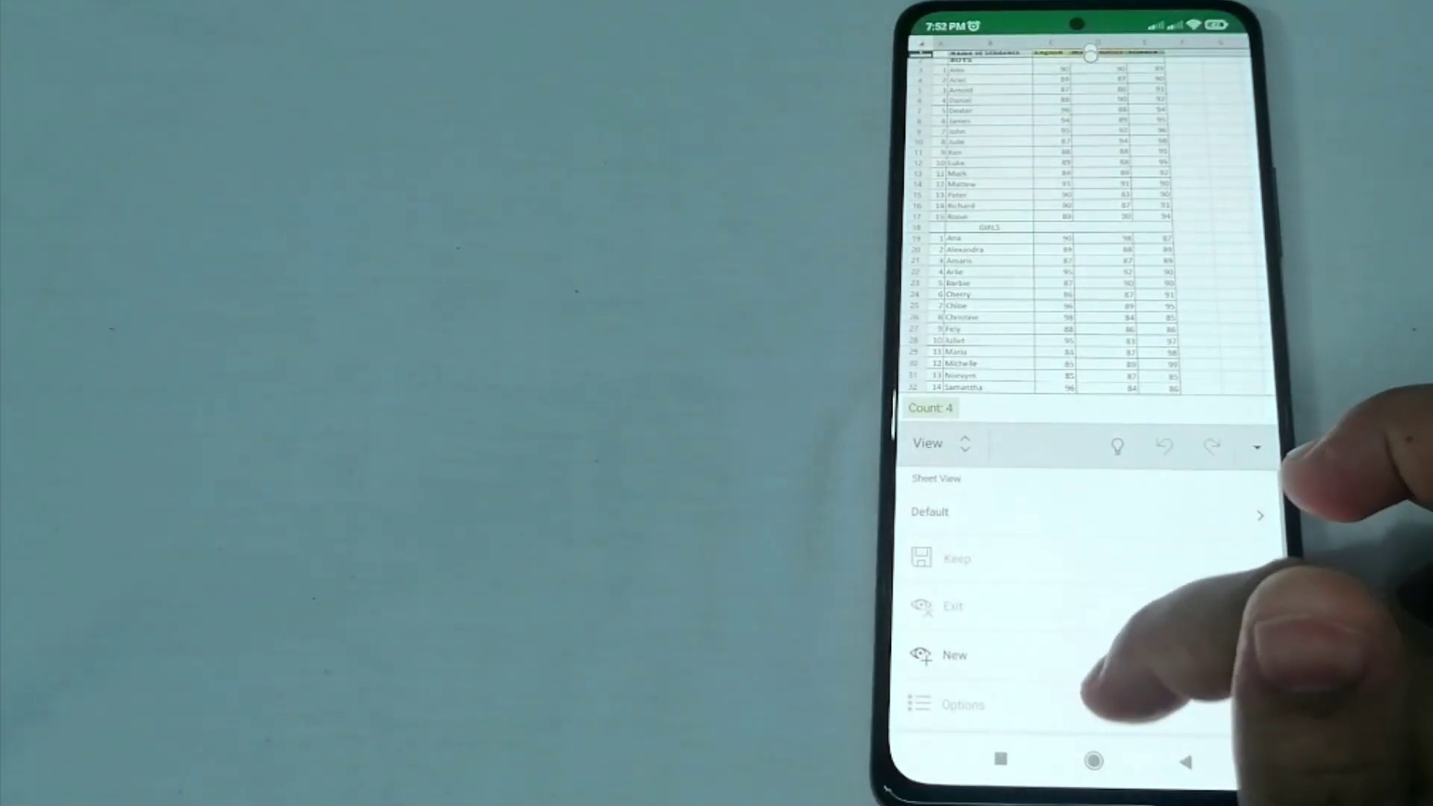
scroll(1075, 605, "down", 4)
scroll(1075, 604, "down", 3)
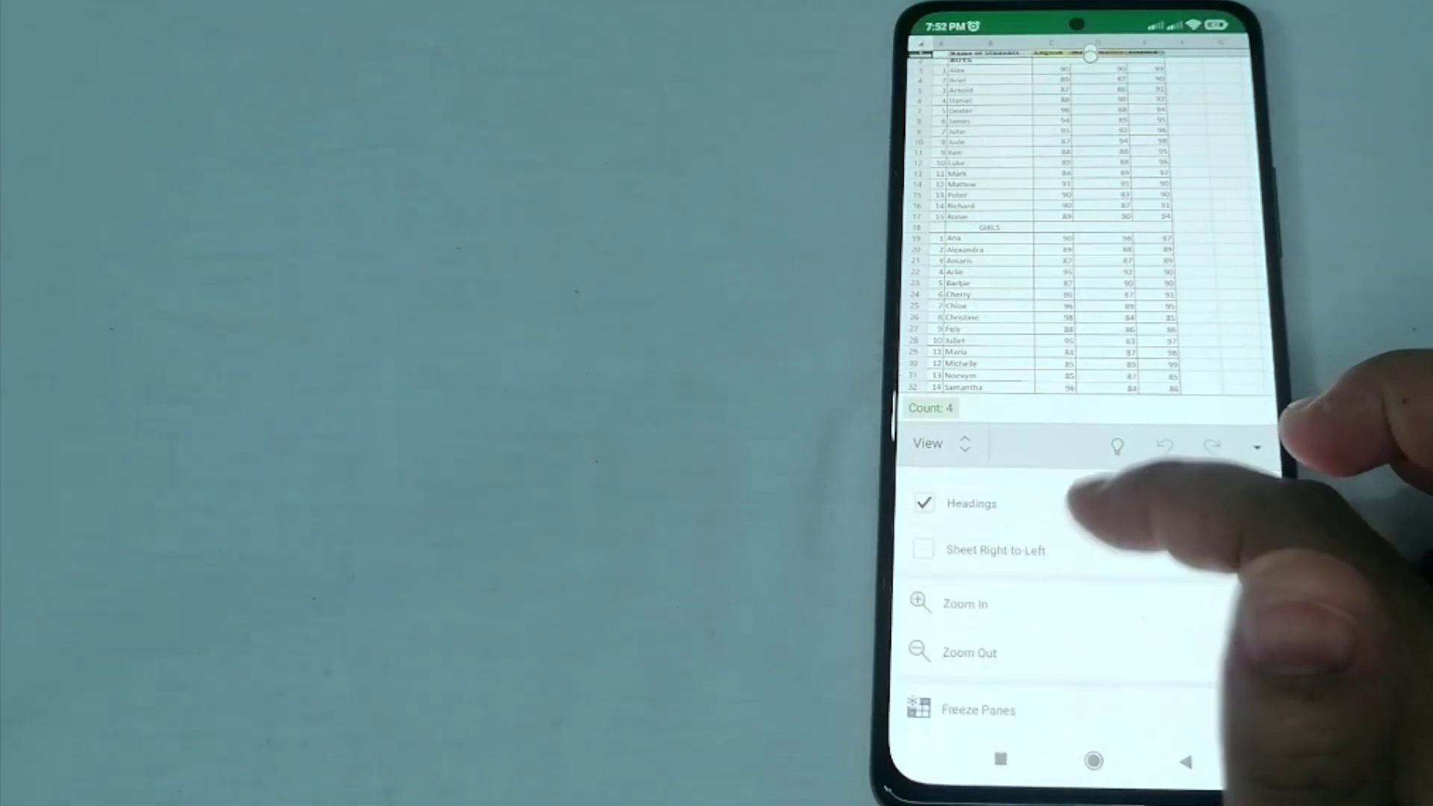
left_click(1075, 709)
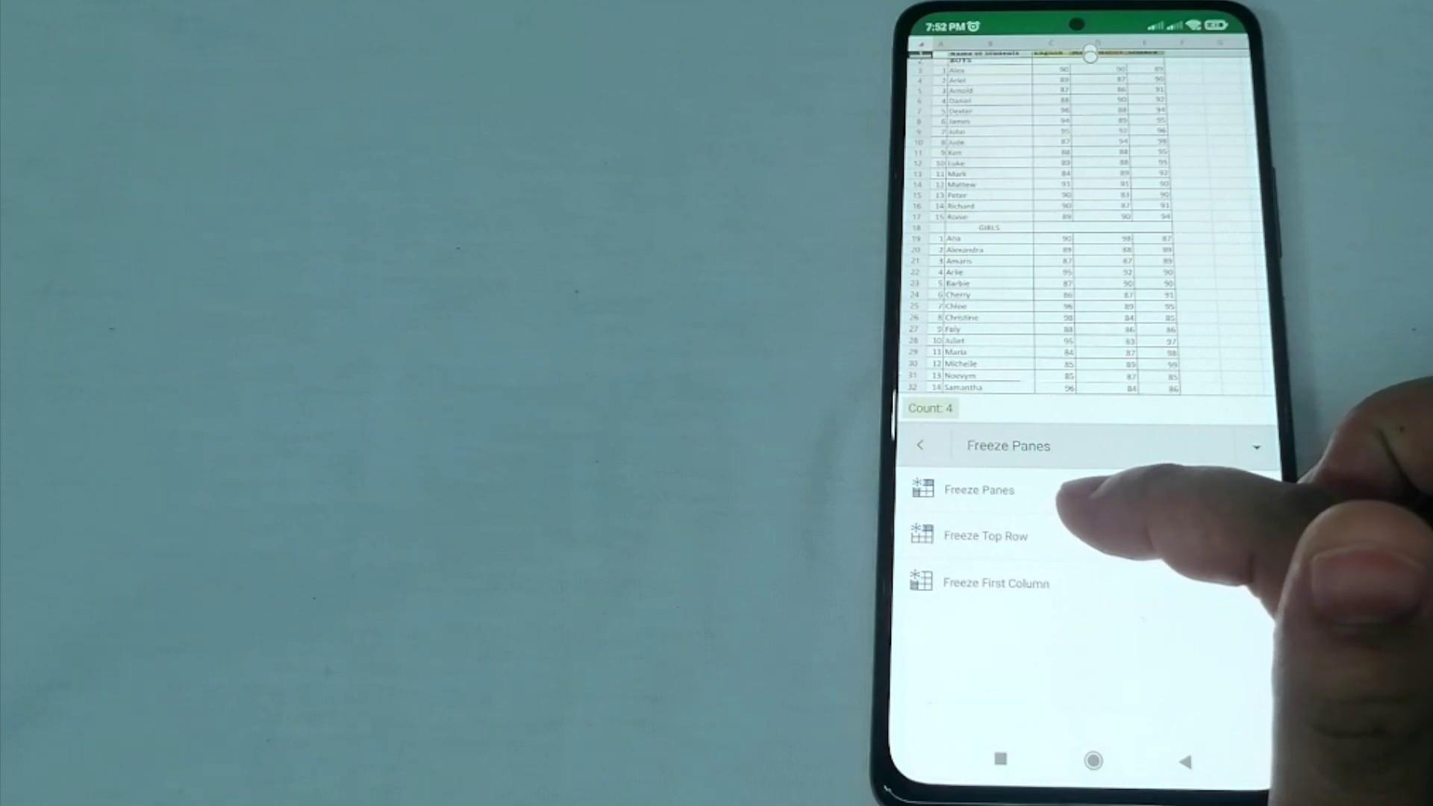
left_click(985, 535)
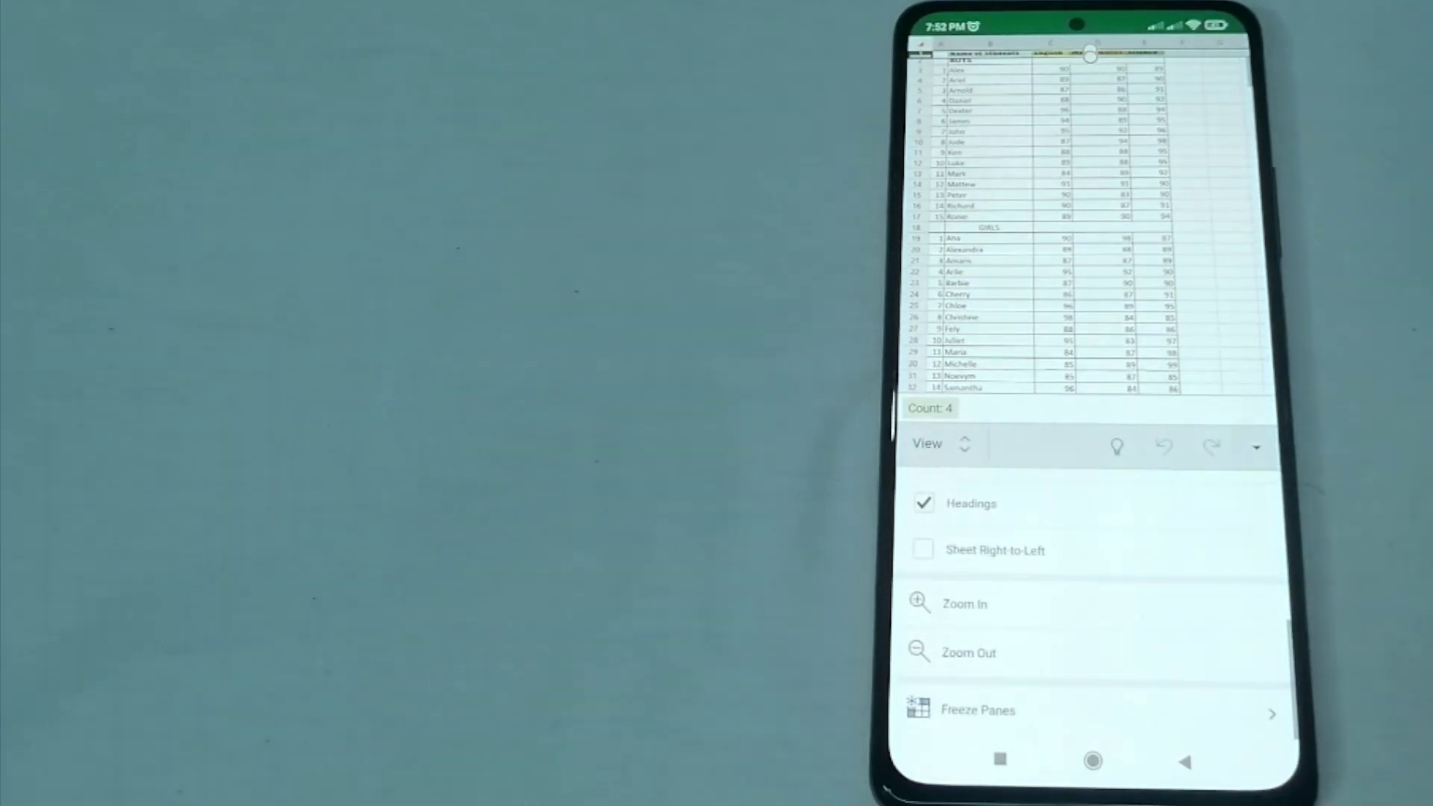
left_click_drag(1220, 336, 1231, 134)
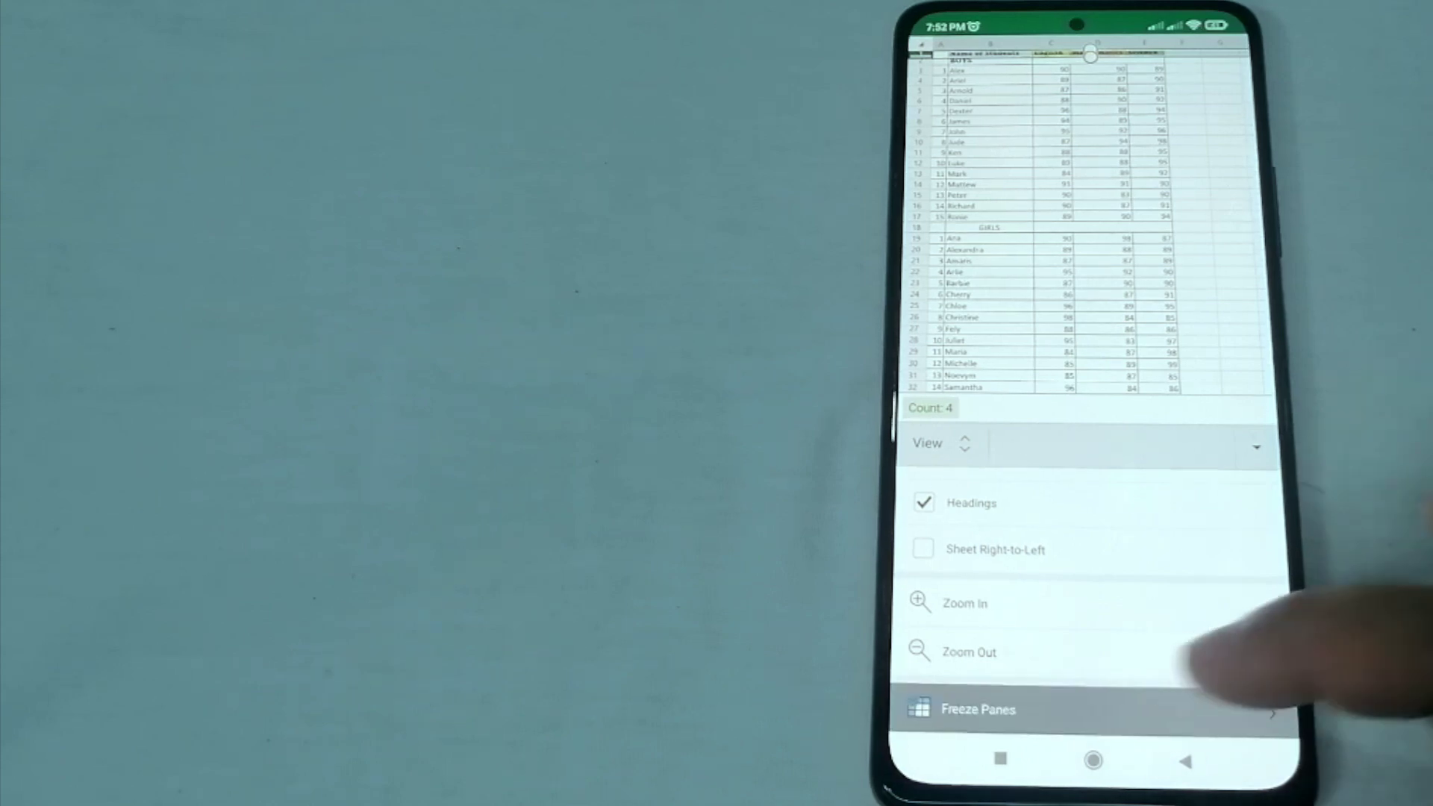
left_click(1007, 709)
Reapply Freeze Top Row, collapse the View ribbon, and select the English column.
left_click(1008, 535)
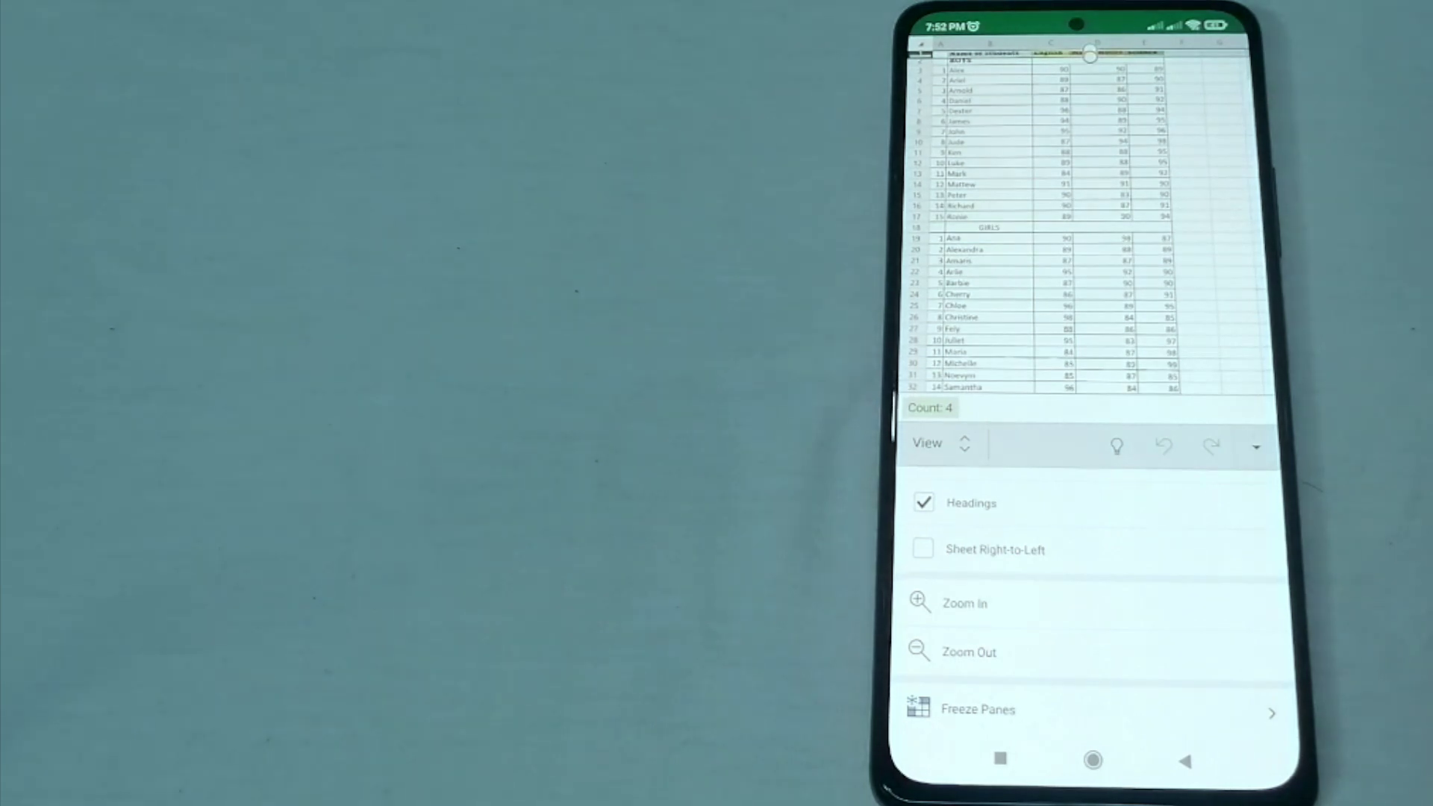
left_click(1231, 268)
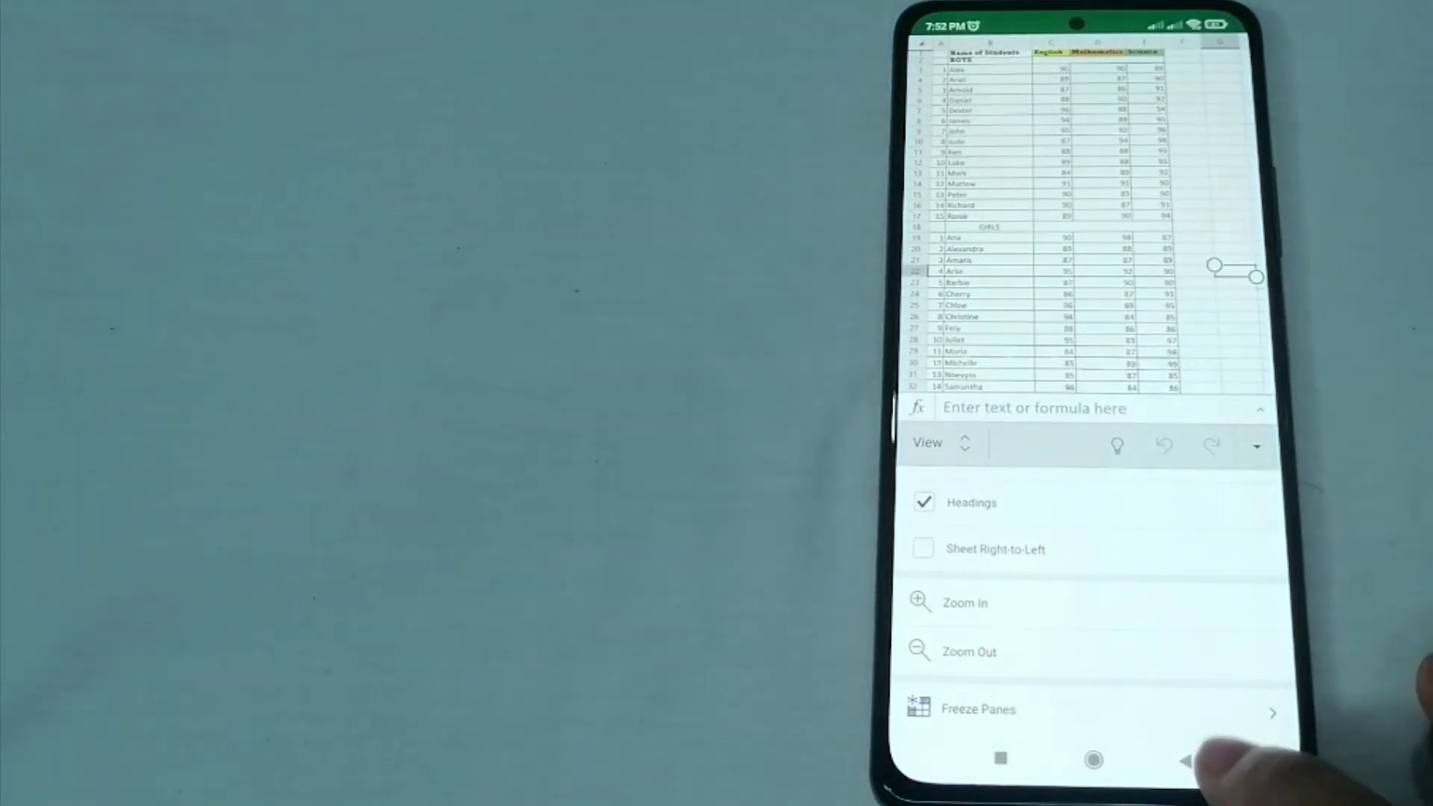
left_click(1187, 762)
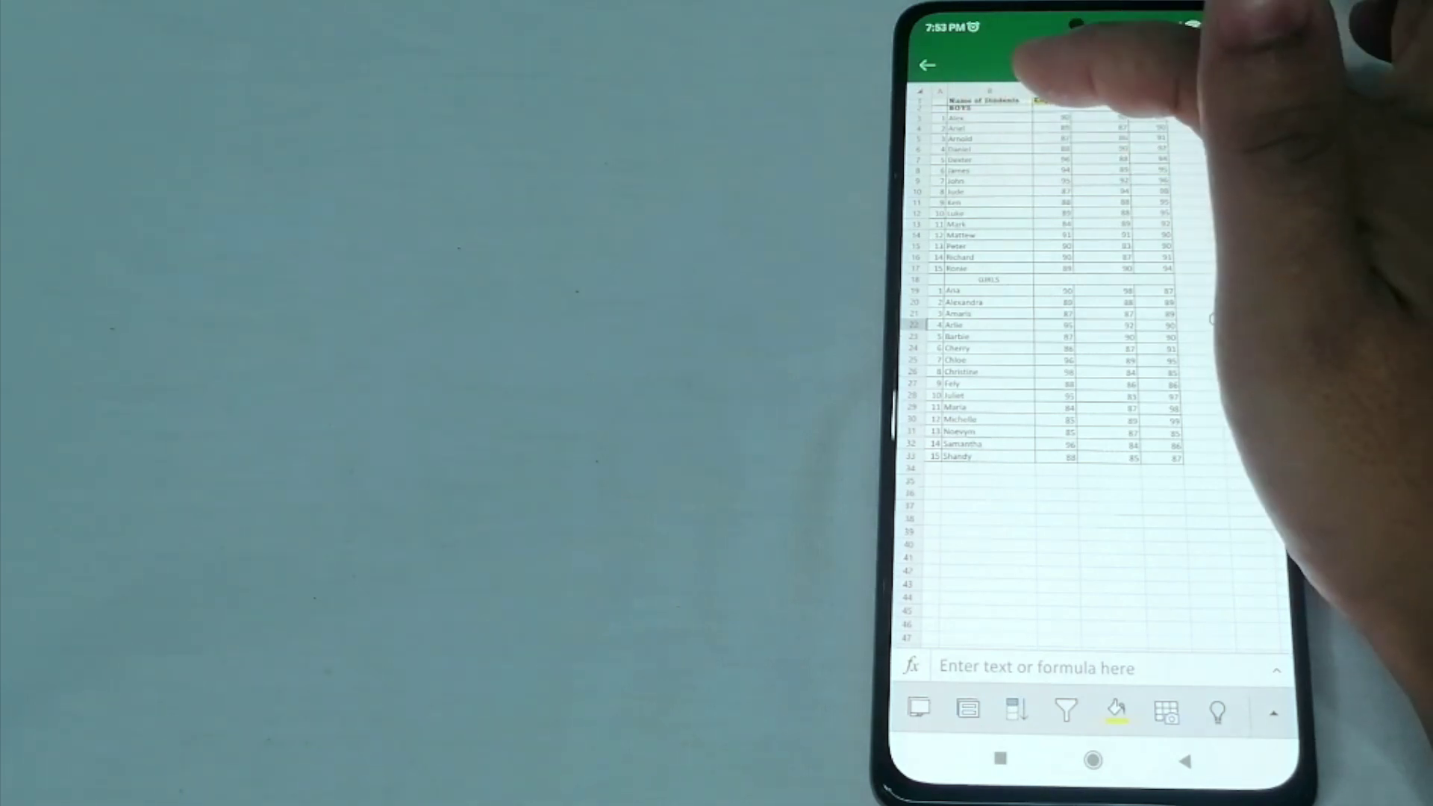
left_click(1058, 91)
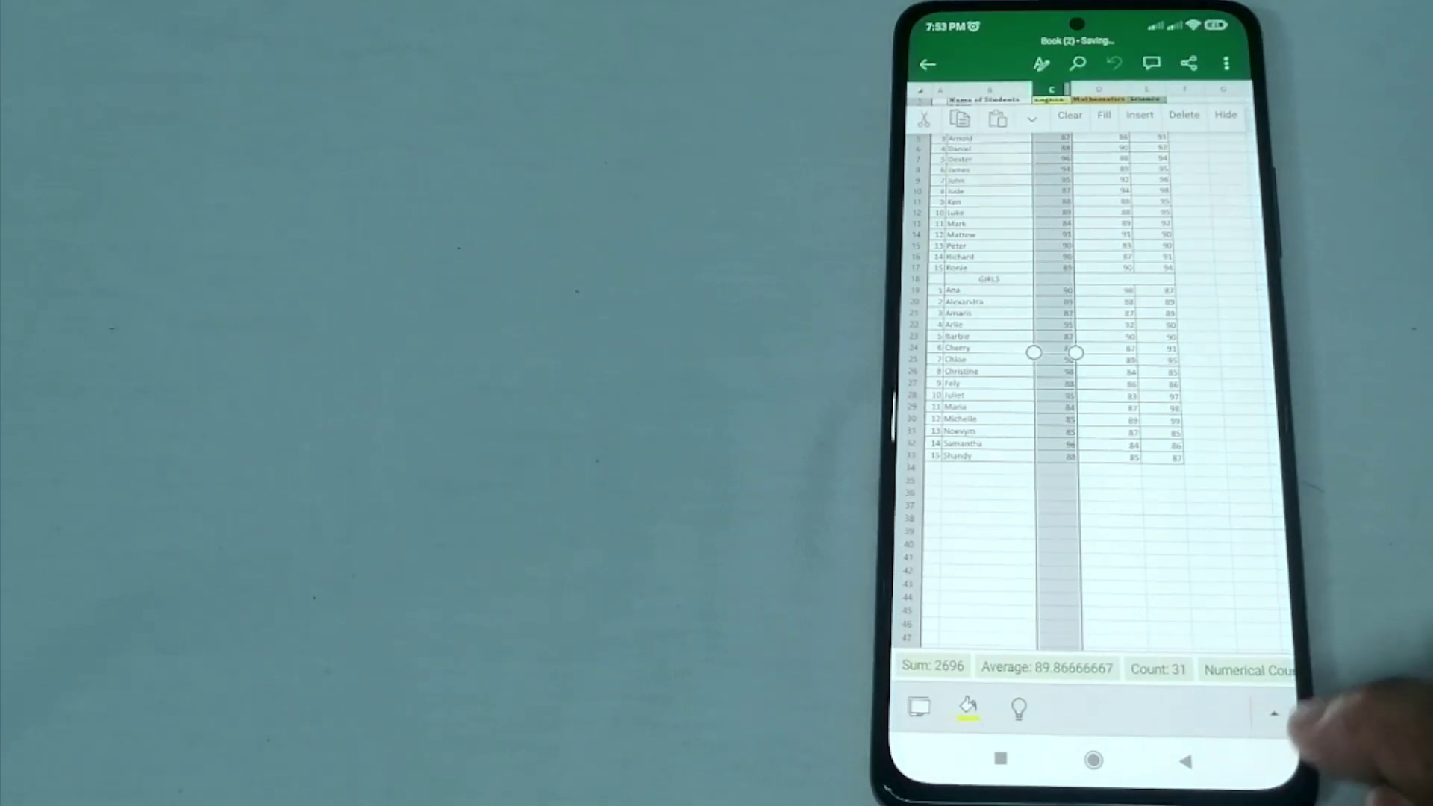
Freeze panes at column C (English) and swipe sideways to check the names stay fixed.
left_click(1275, 713)
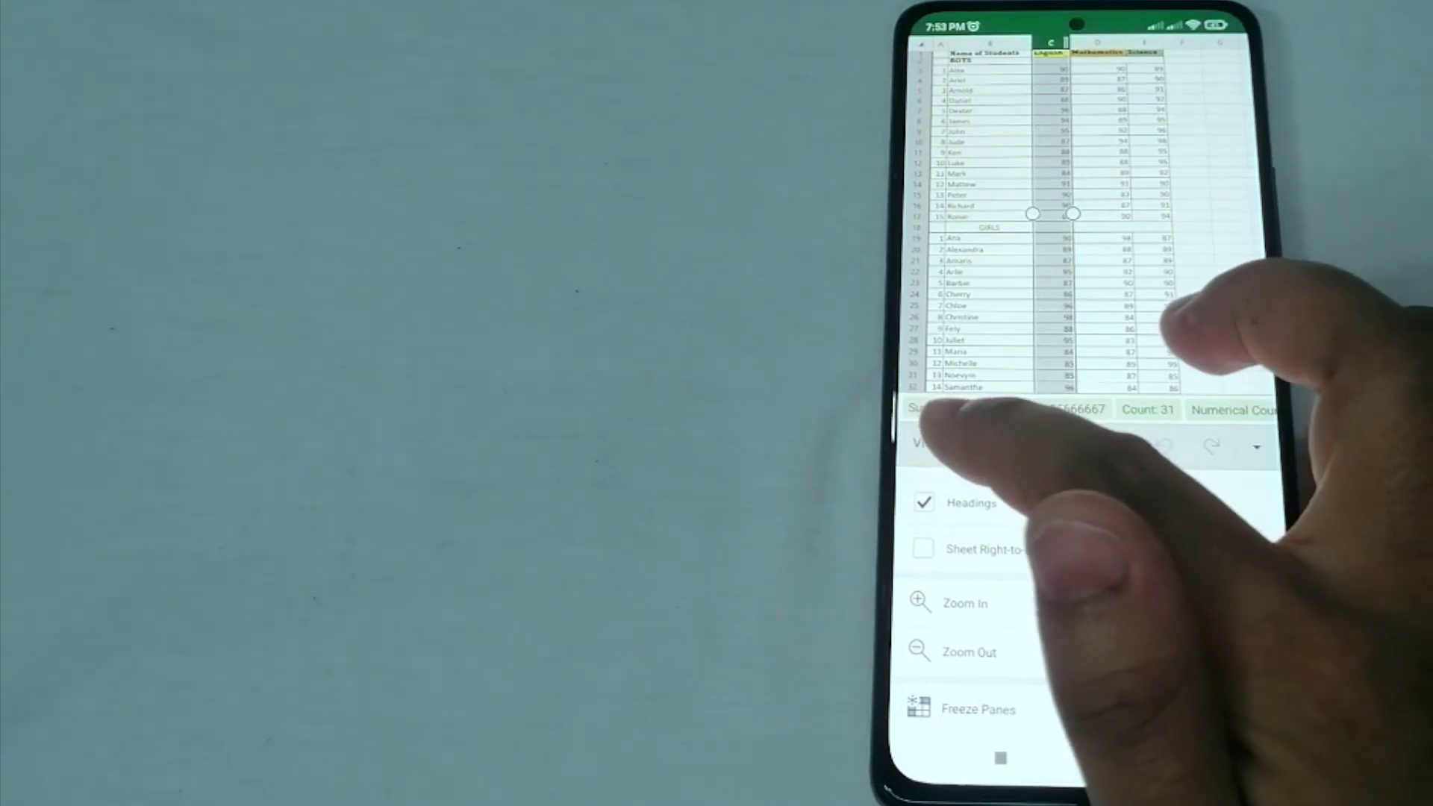
left_click(929, 442)
left_click(929, 442)
left_click(979, 709)
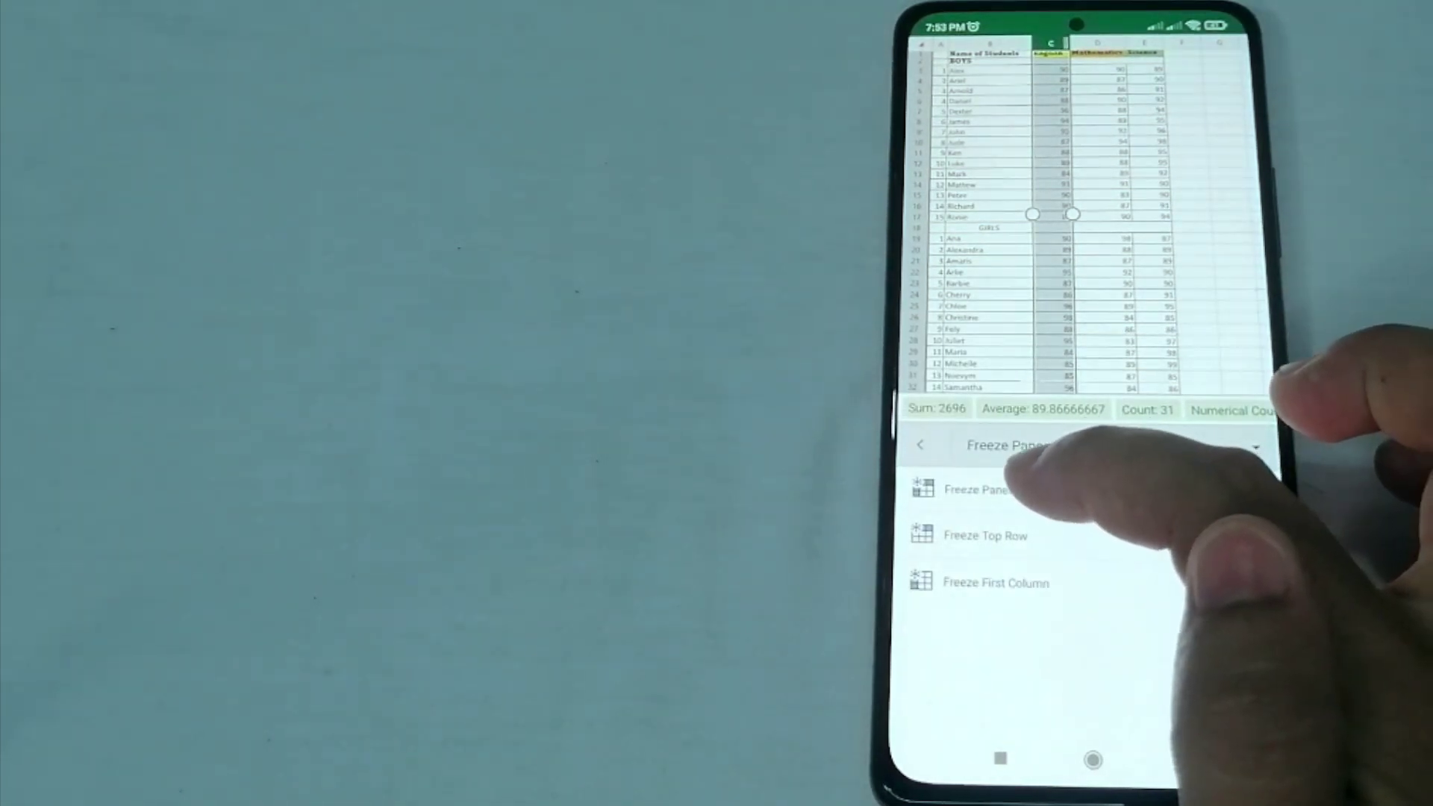
left_click(1007, 489)
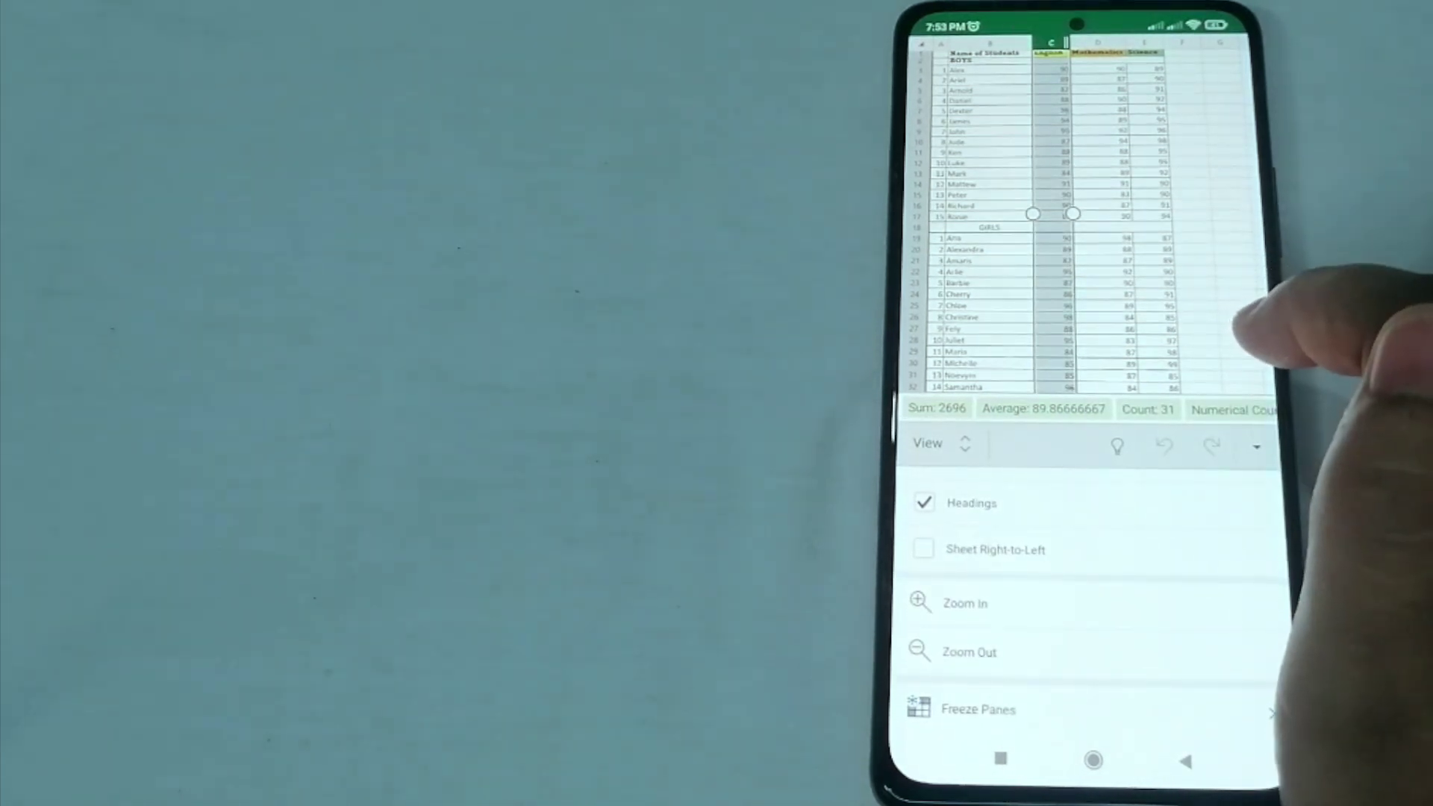
mouse_move(1220, 313)
left_mouse_down()
mouse_move(1075, 314)
mouse_move(1209, 280)
left_mouse_up()
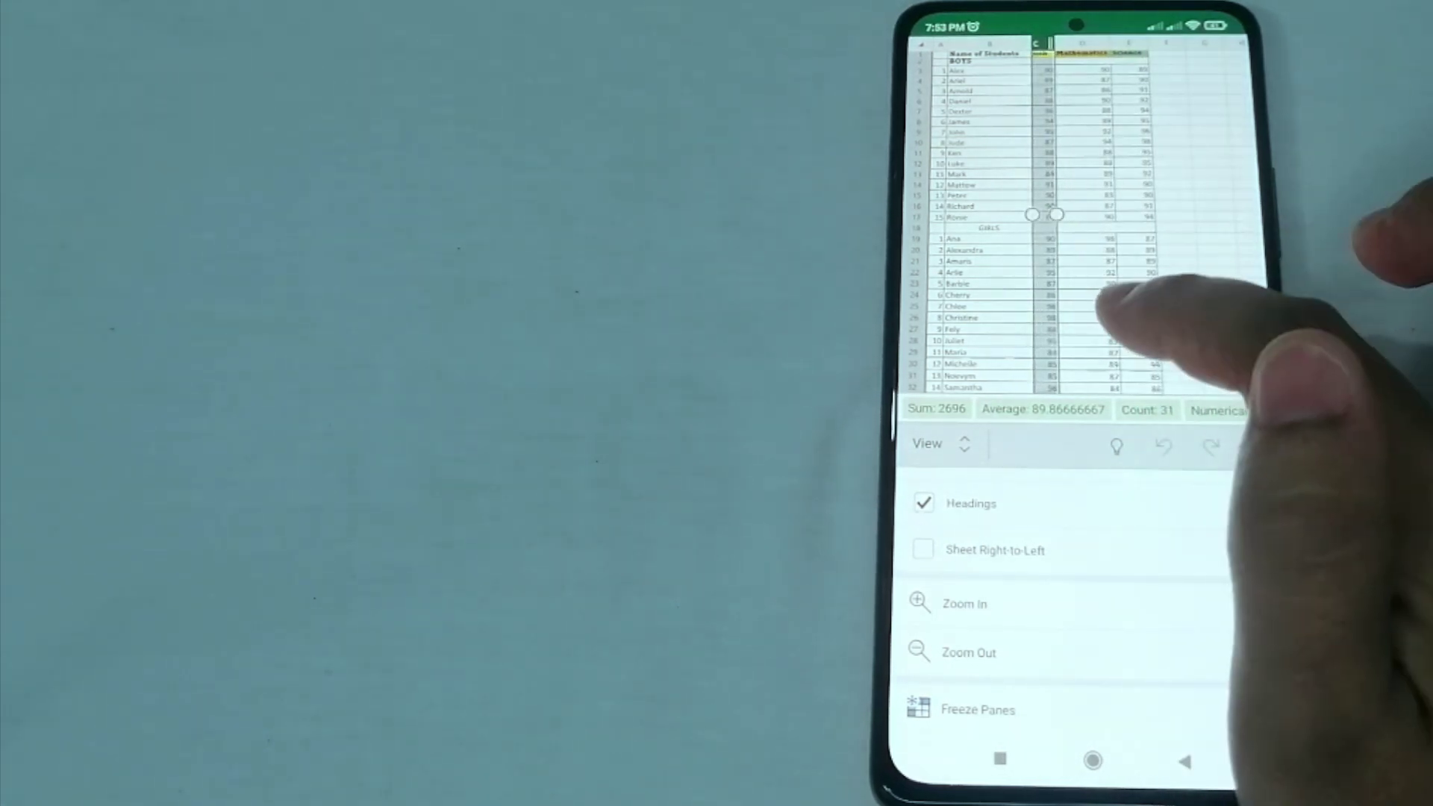
Unfreeze the panes from View > Freeze Panes and swipe to confirm the names scroll away.
left_click_drag(1186, 314, 1109, 314)
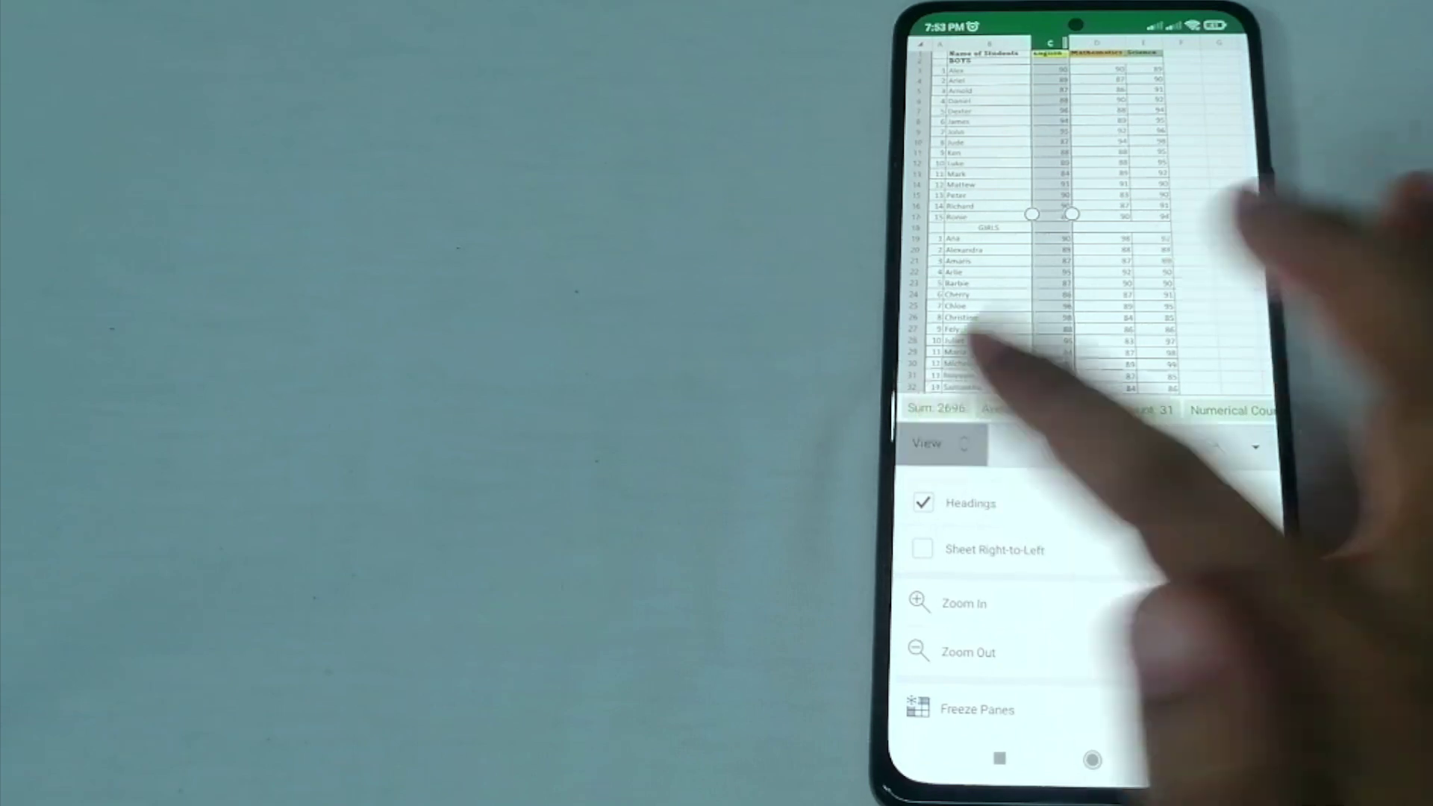
left_click(940, 444)
left_click(940, 576)
left_click(978, 709)
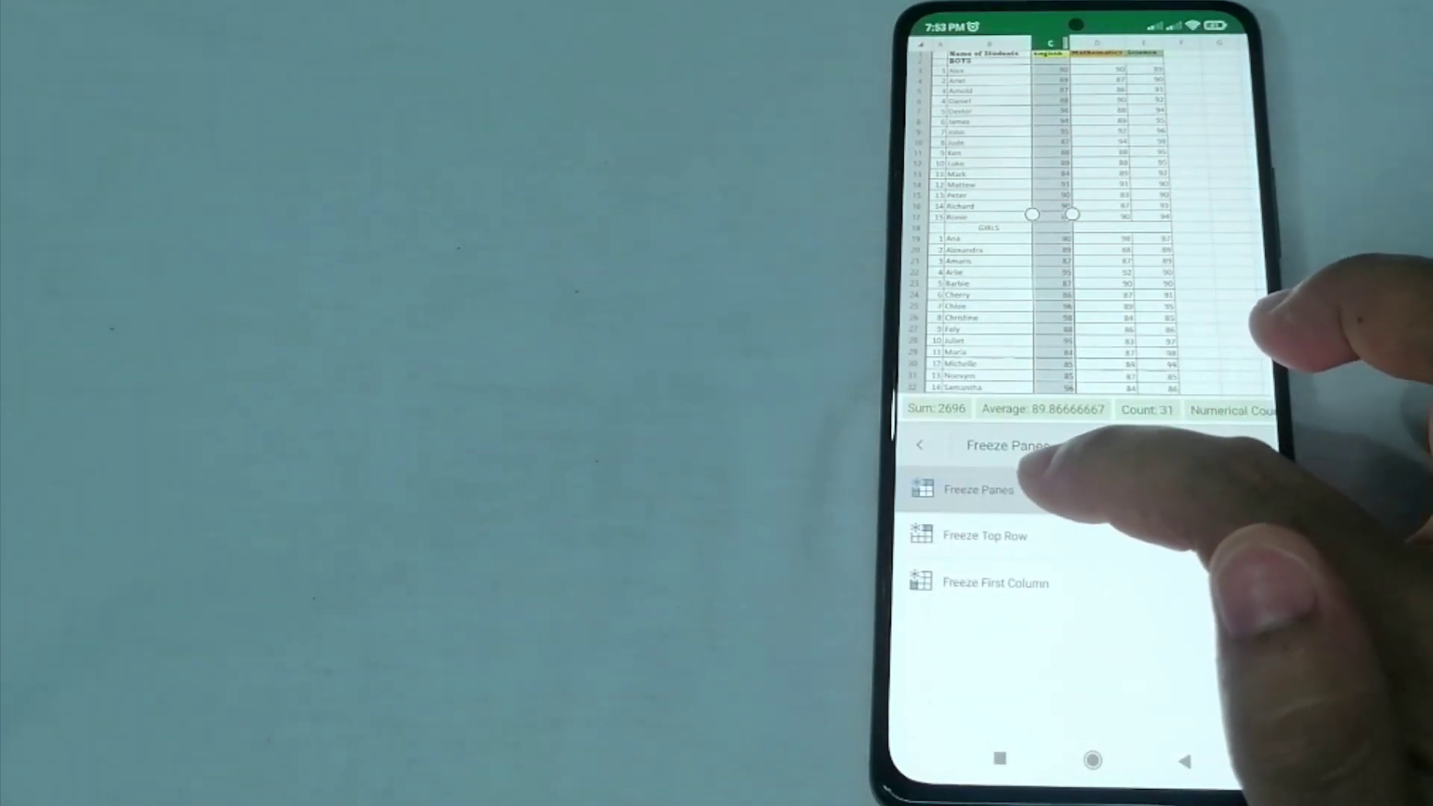
left_click(978, 489)
scroll(1209, 326, "right", 3)
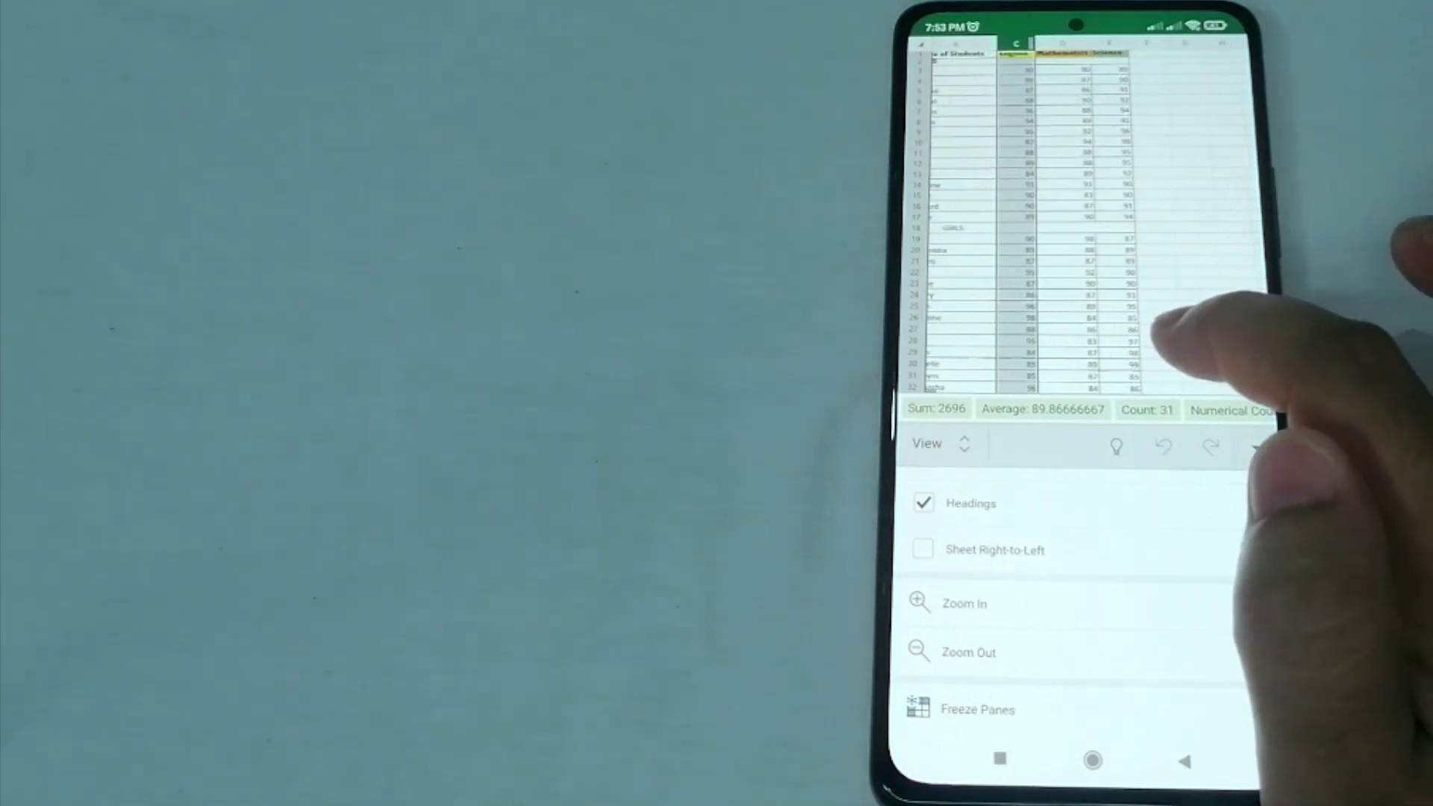
left_click_drag(1204, 331, 1097, 313)
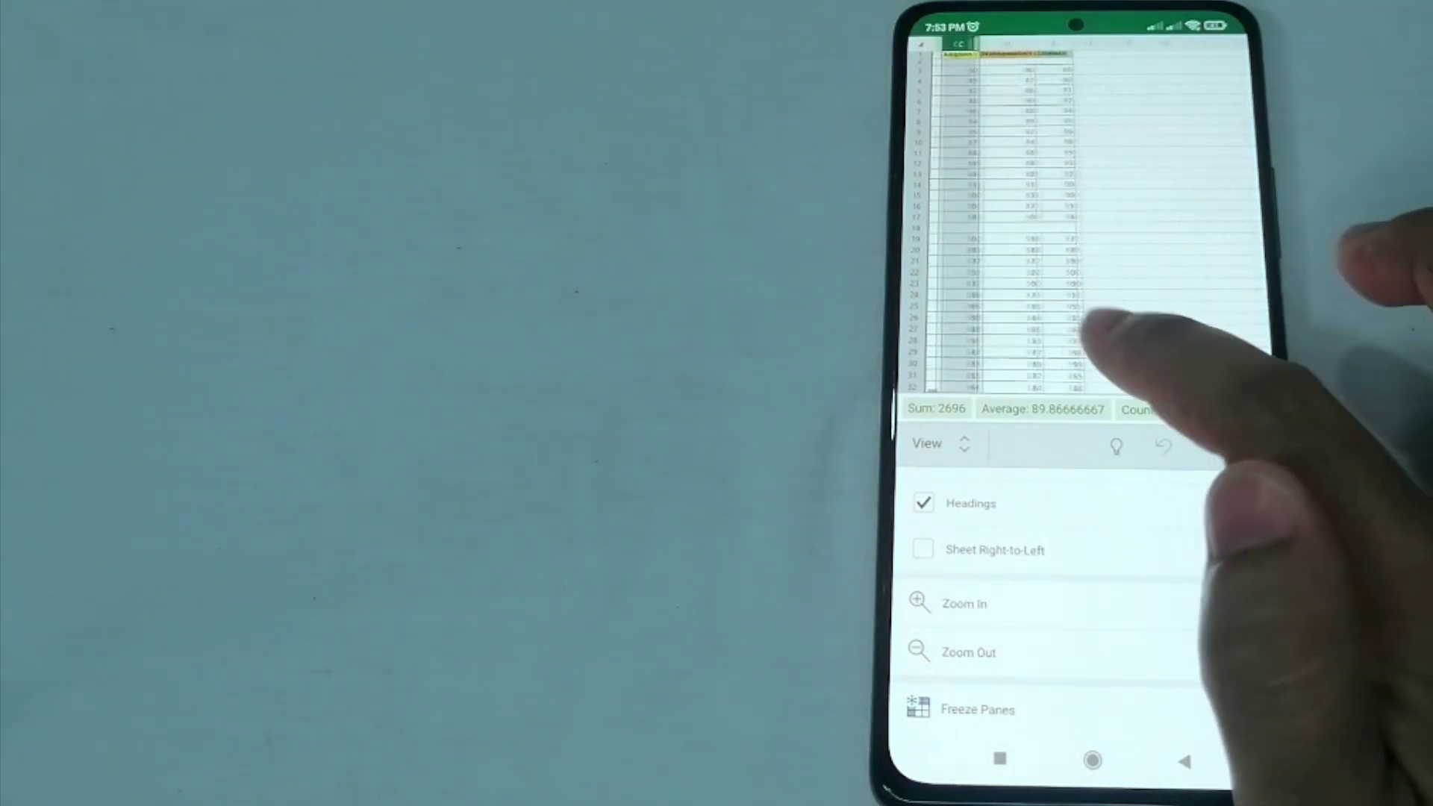
mouse_move(1186, 303)
left_mouse_down()
mouse_move(1119, 280)
mouse_move(1220, 292)
left_mouse_up()
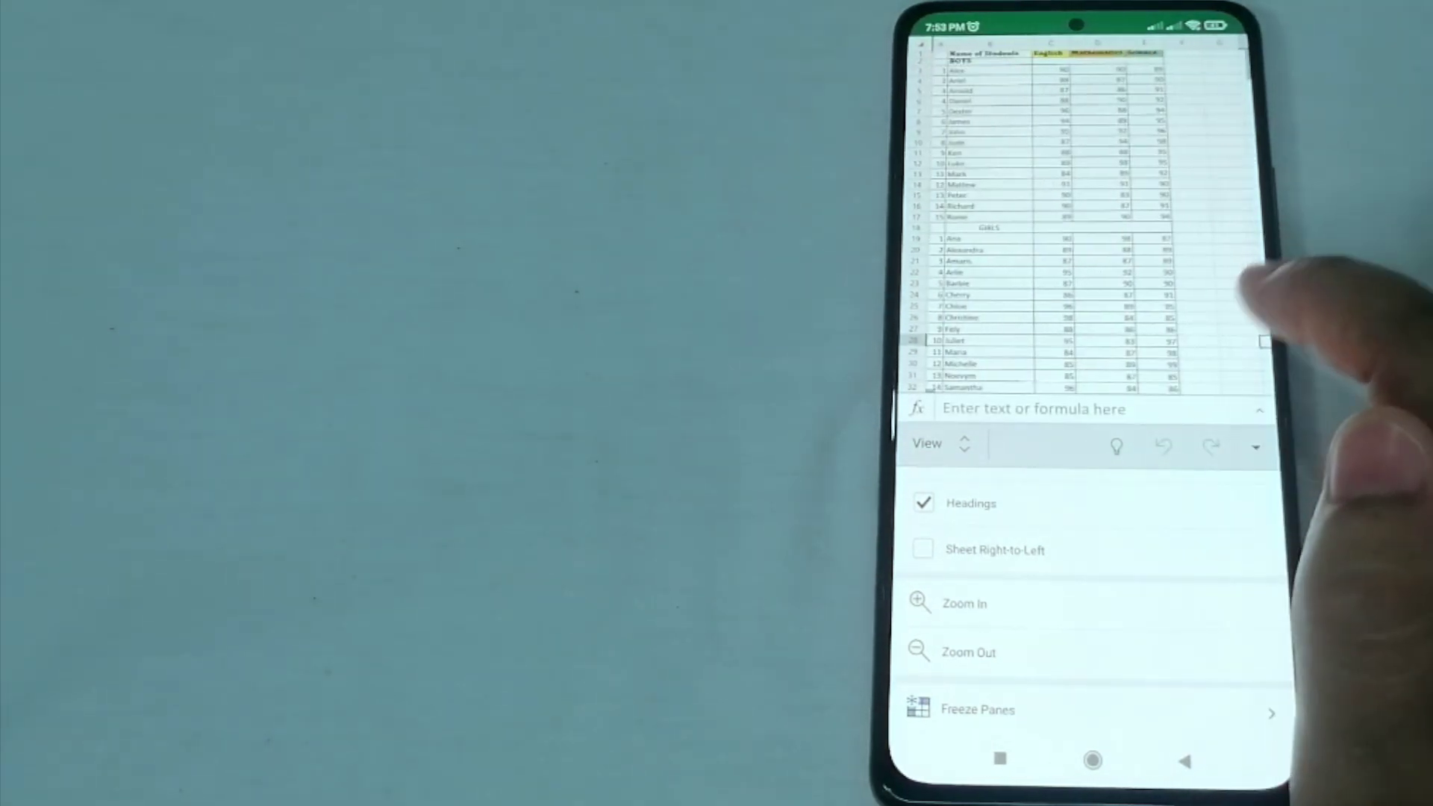